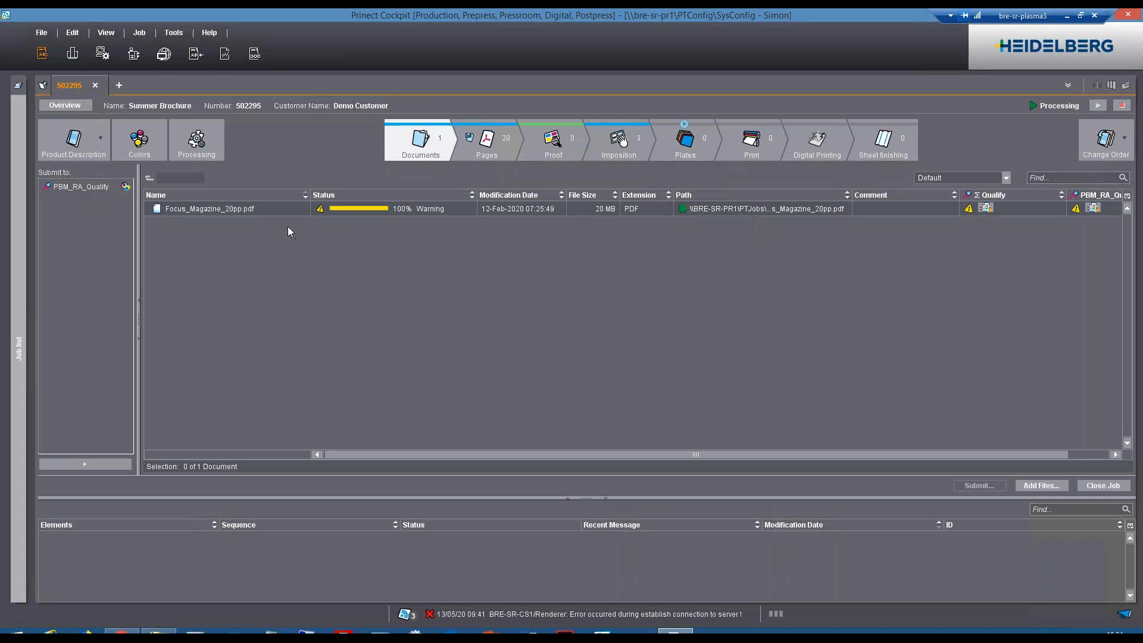
Review the Summer Brochure's assigned pages and the existing imposed sheets of its Lay layout.
left_click(498, 156)
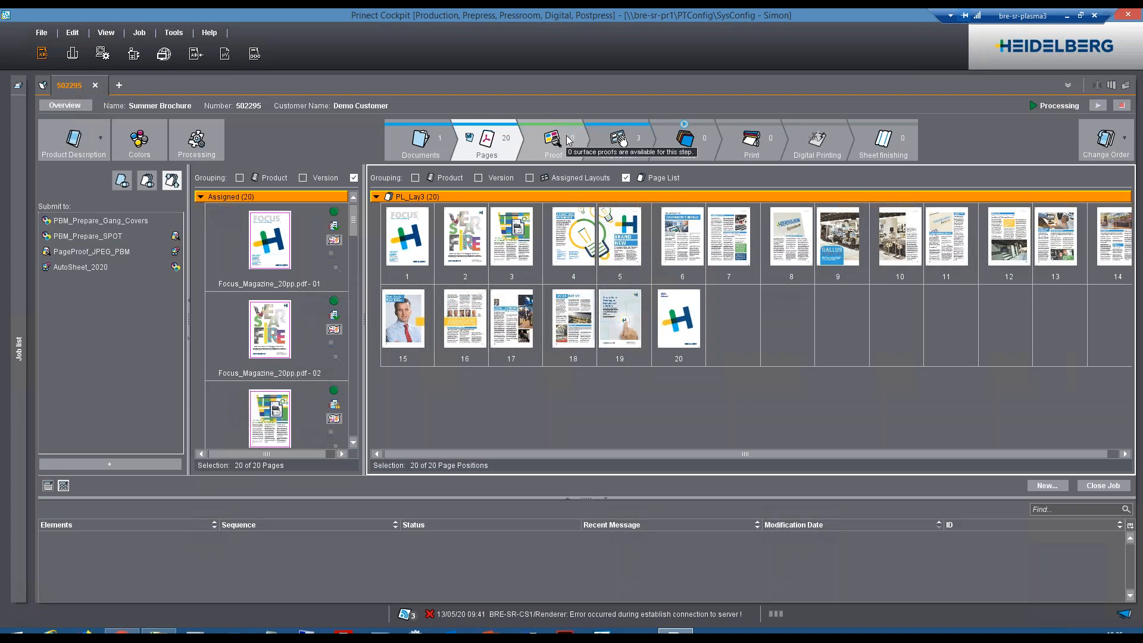
left_click(601, 139)
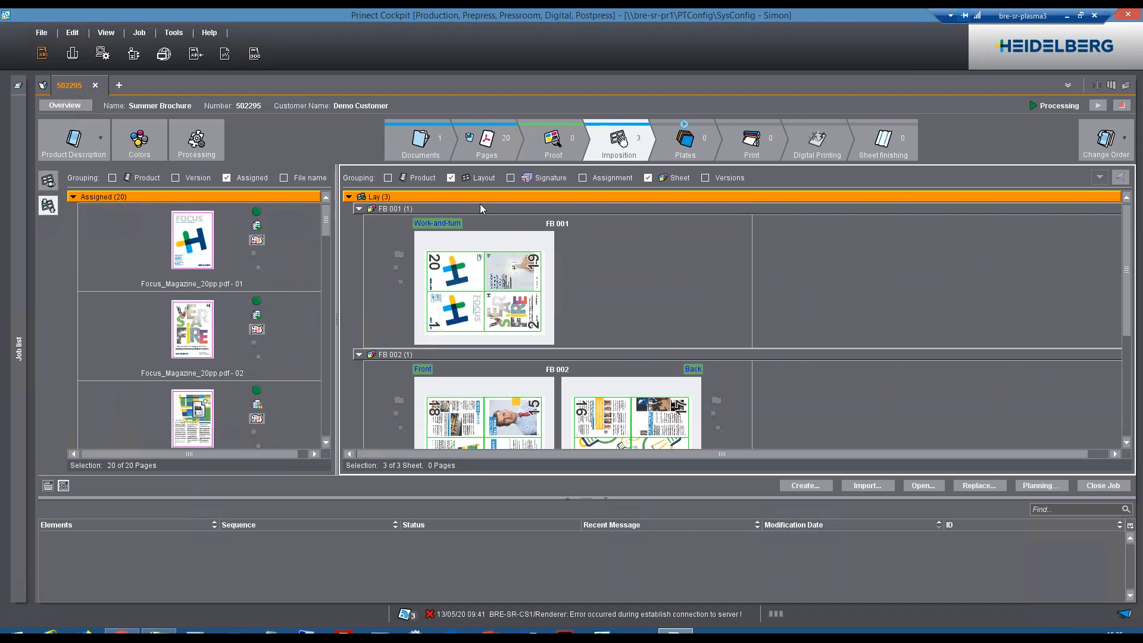
left_click_drag(1128, 268, 1128, 194)
Replace layout Lay using the BRE-SHOWROOM/A4 Brochure Litho template and a new 24-page list named Lay, without starting the Planning Assistant.
right_click(555, 196)
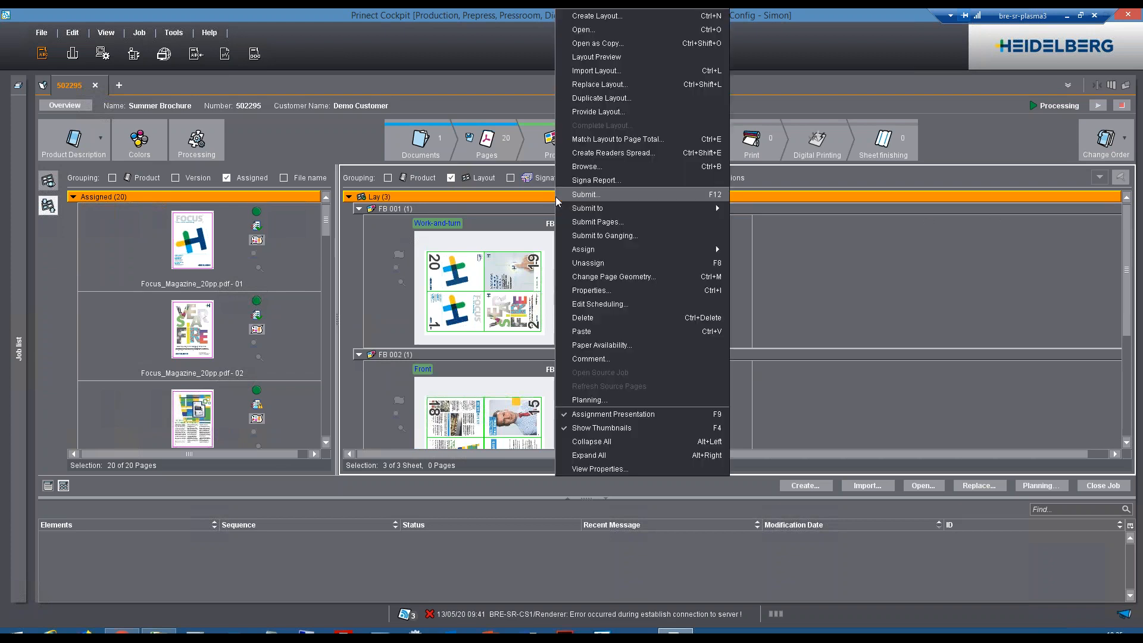
left_click(600, 113)
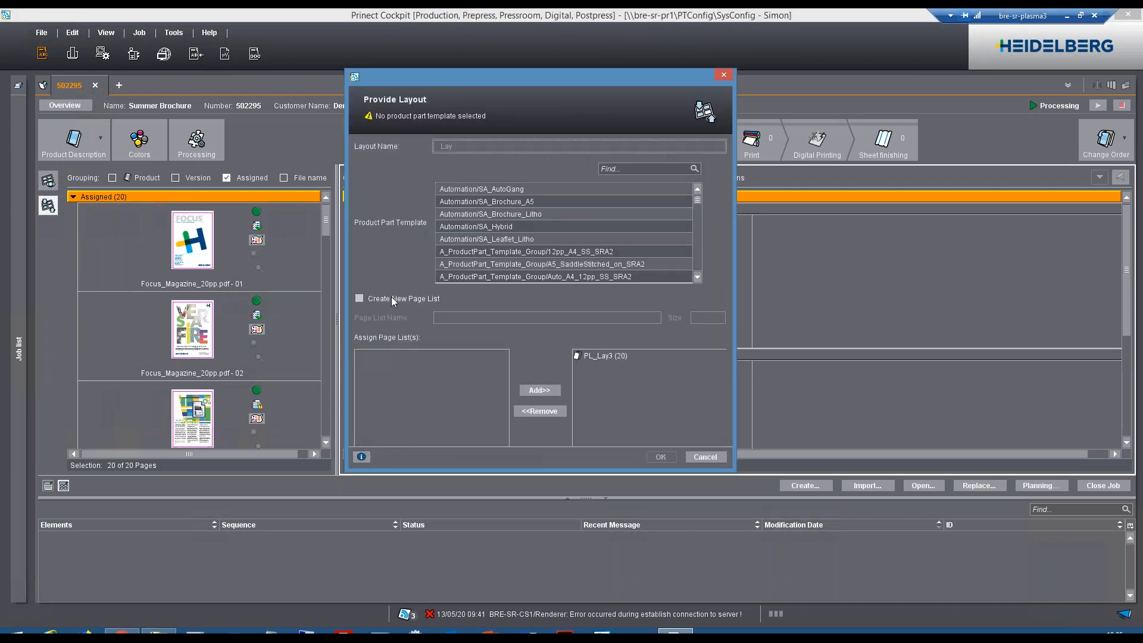
left_click(392, 297)
type("Lay")
key("Tab")
type("24")
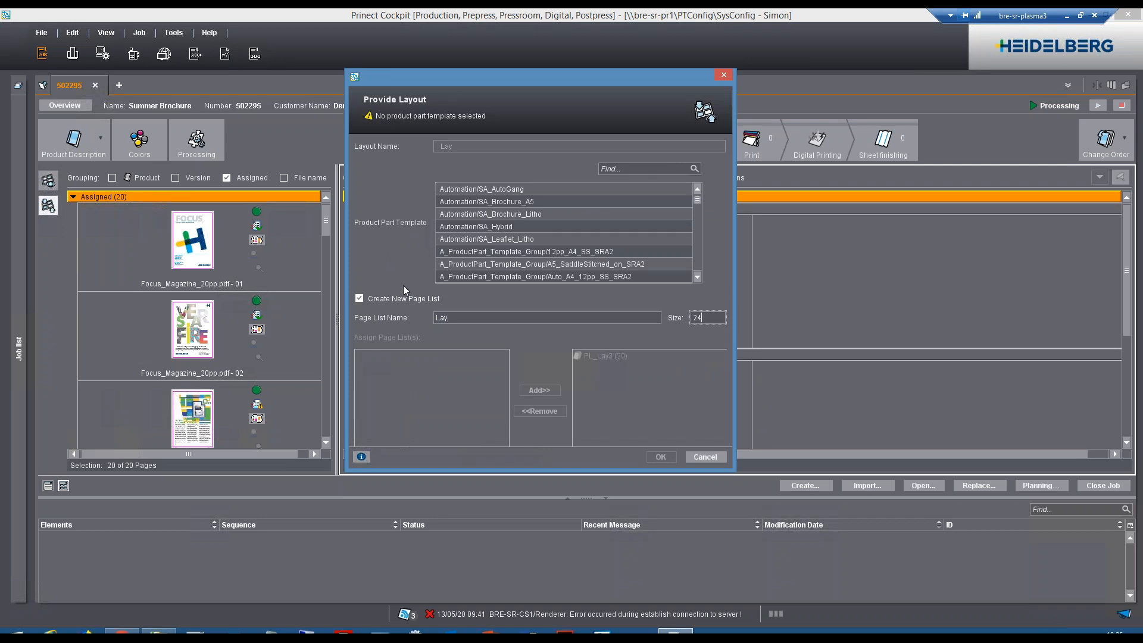
key("Tab")
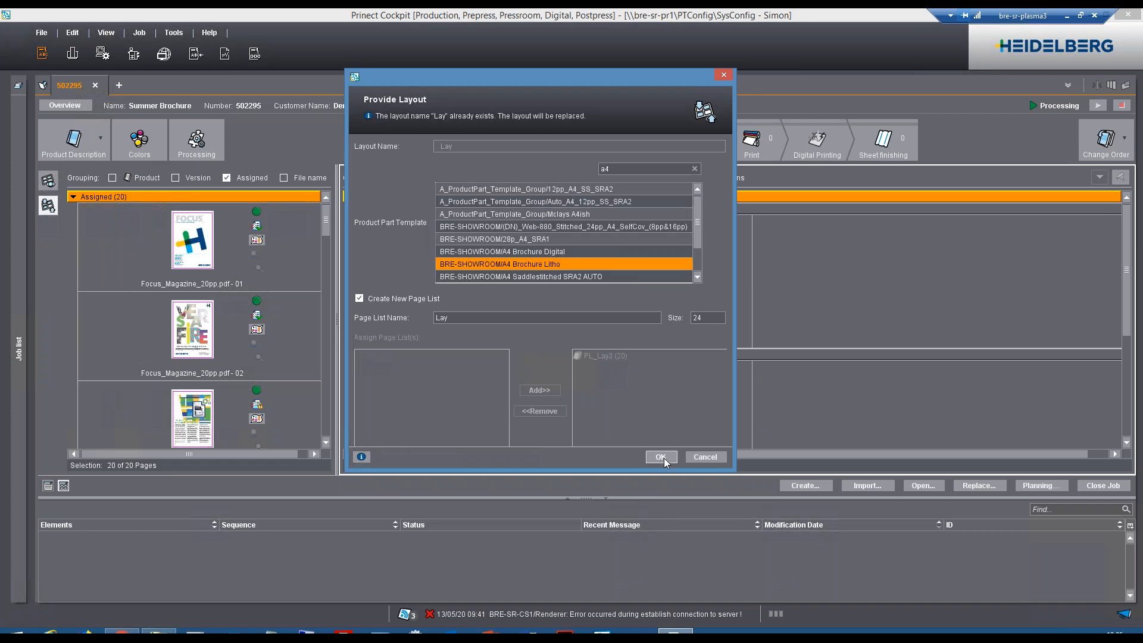
left_click(661, 457)
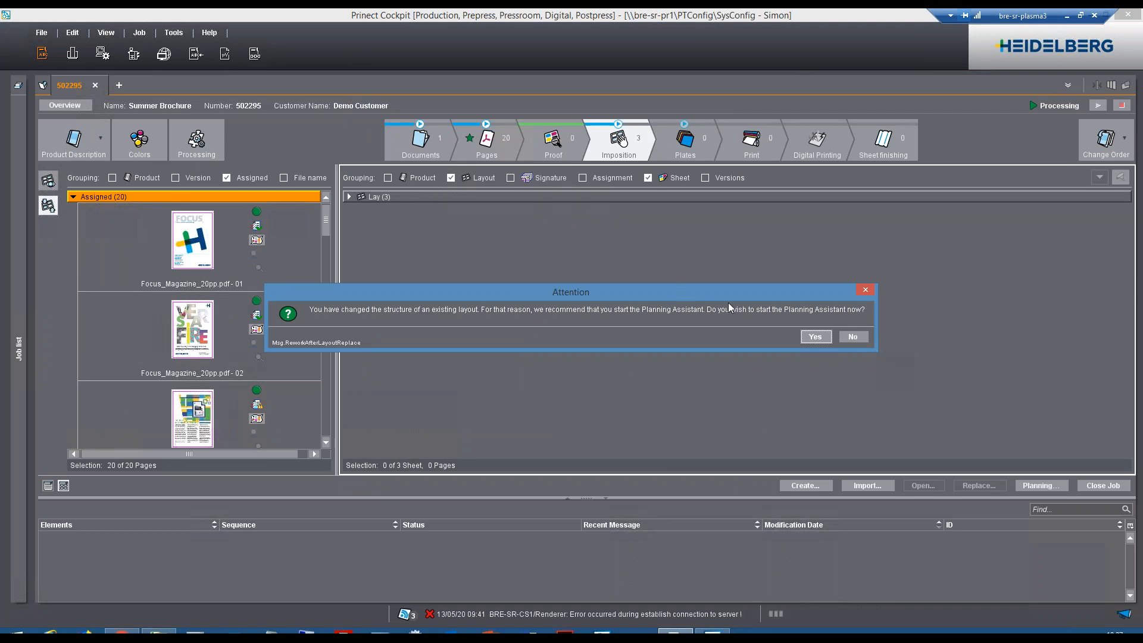
left_click(865, 336)
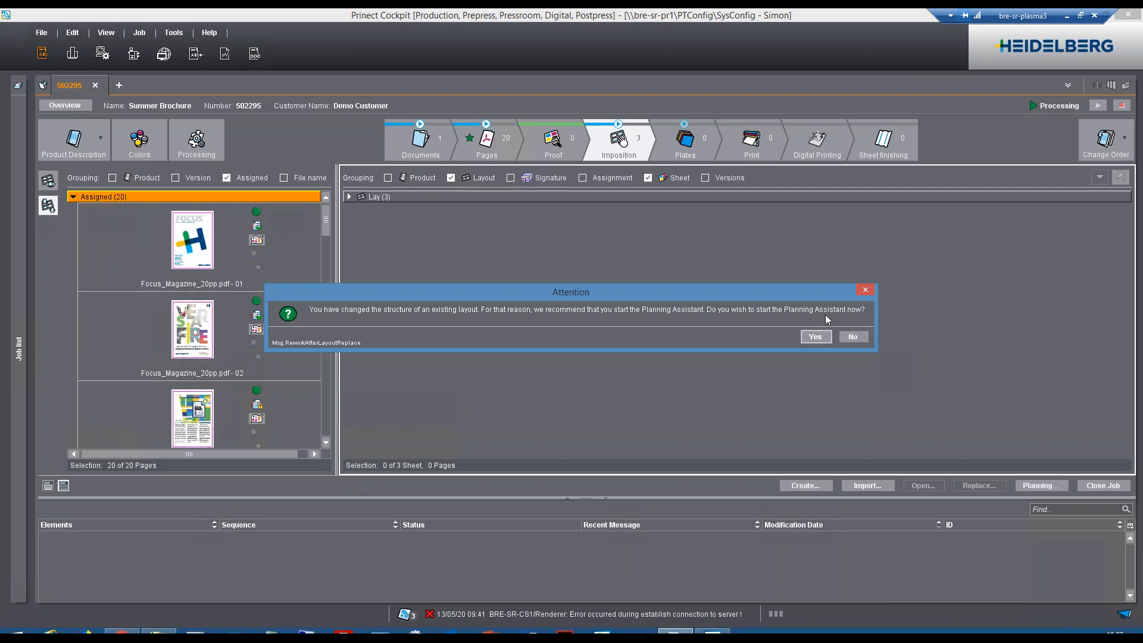
Expand sheet FB 001 of the replaced layout and assign all the brochure's pages starting at page position 1.
left_click(349, 198)
left_click(359, 209)
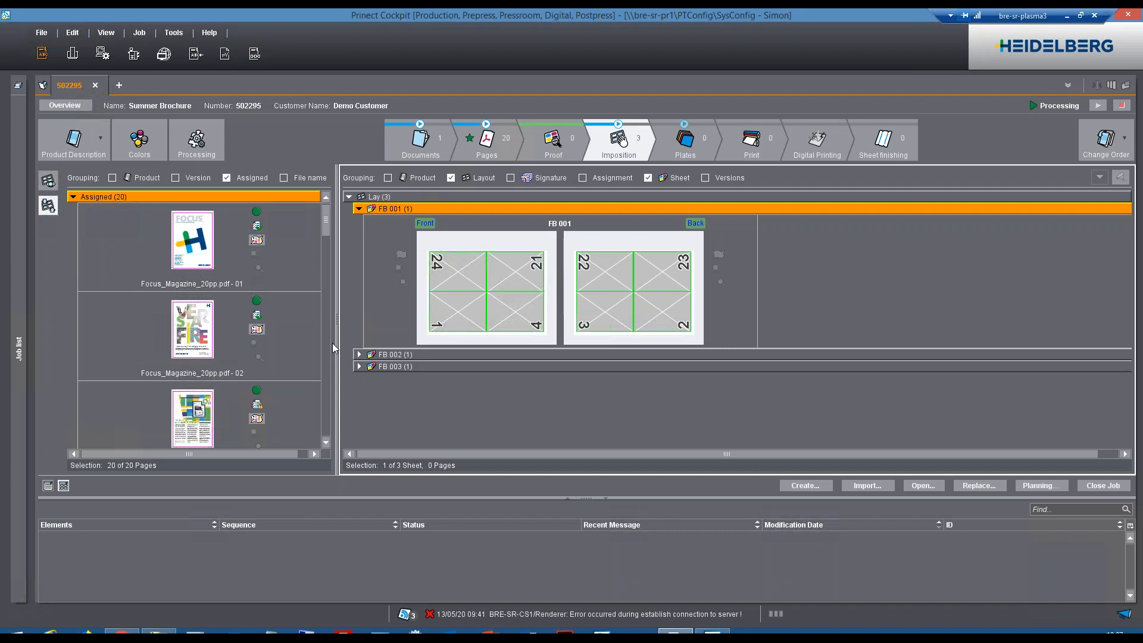
left_click_drag(267, 195, 470, 316)
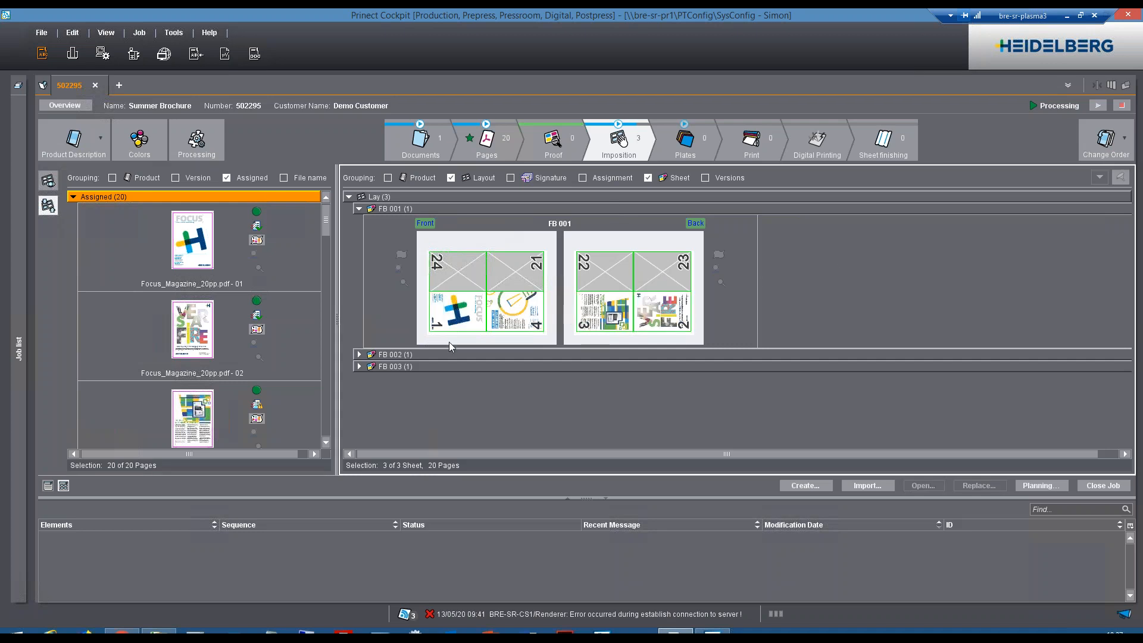
Check the page placement on sheet FB 003 and across the whole Lay layout.
left_click(359, 366)
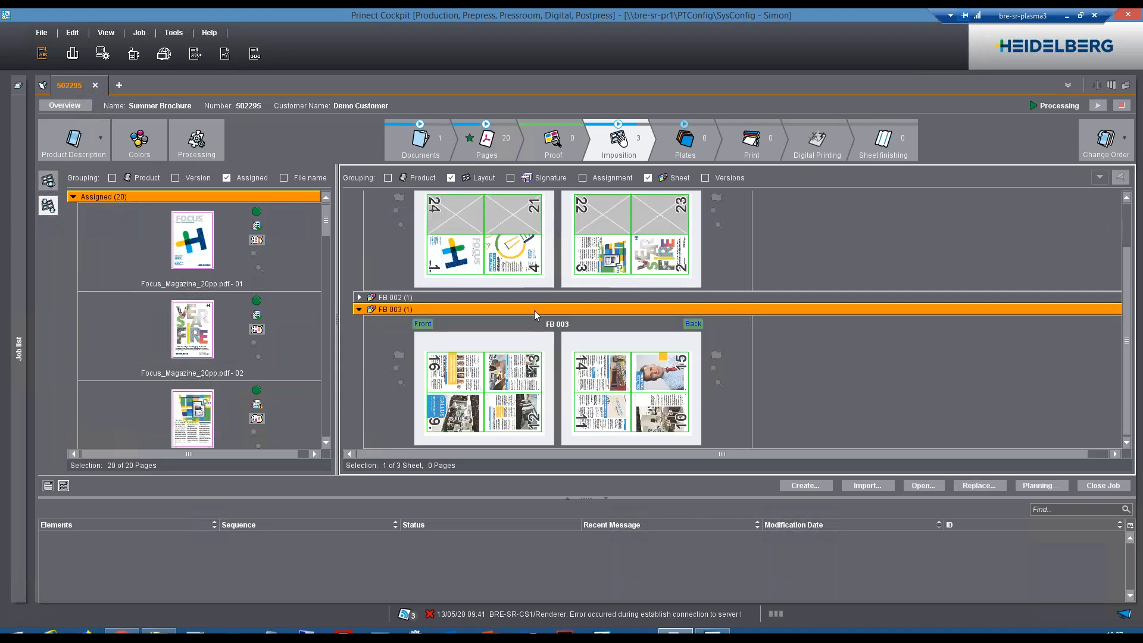
scroll(935, 300, "up", 2)
left_click(583, 197)
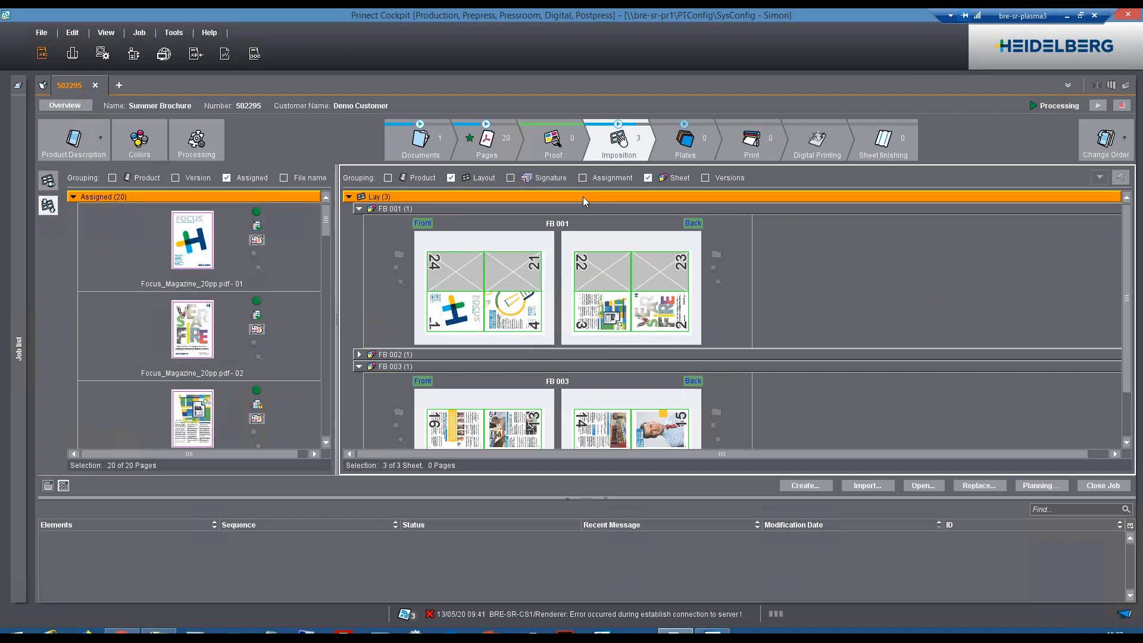
left_click_drag(685, 138, 752, 140)
Switch to Prinect Portal and create a job from A5L_NewYork_Postcard.pdf with quantity 2500, category GT_Litho_A5 Landscape Flyers and due date May 15, 2020.
left_click(122, 631)
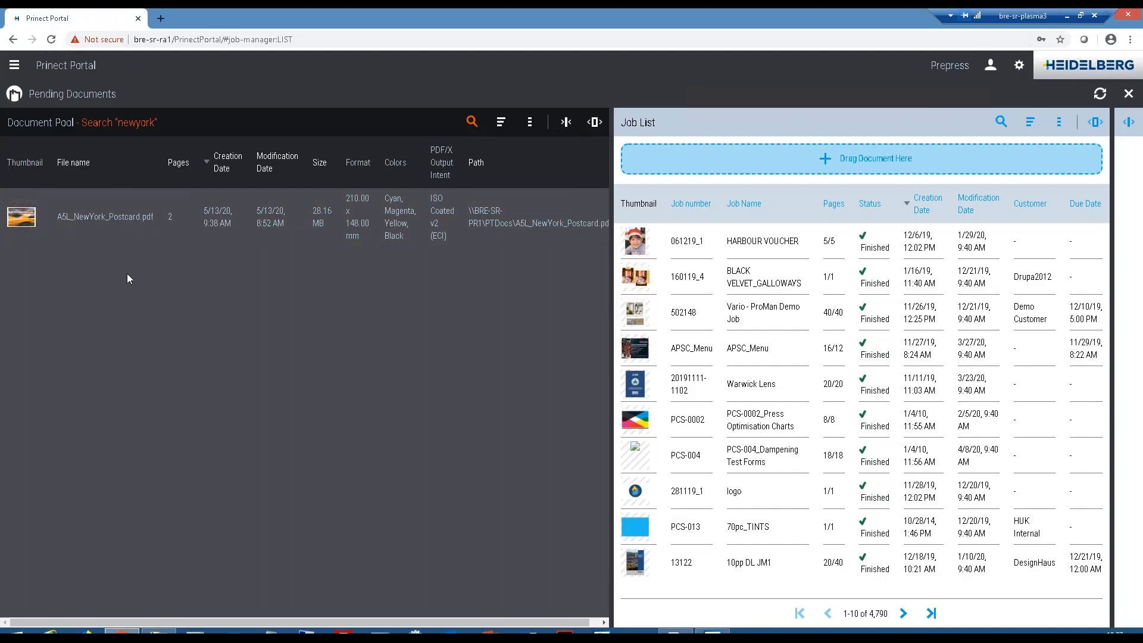
left_click(105, 232)
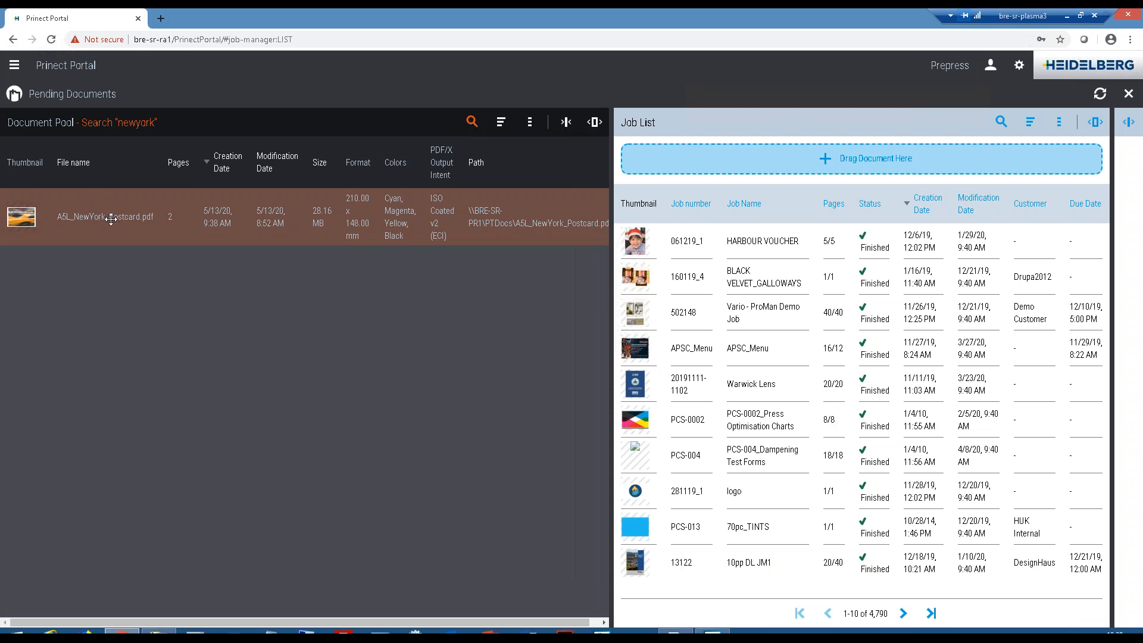
left_click_drag(112, 219, 417, 226)
left_click_drag(738, 165, 739, 164)
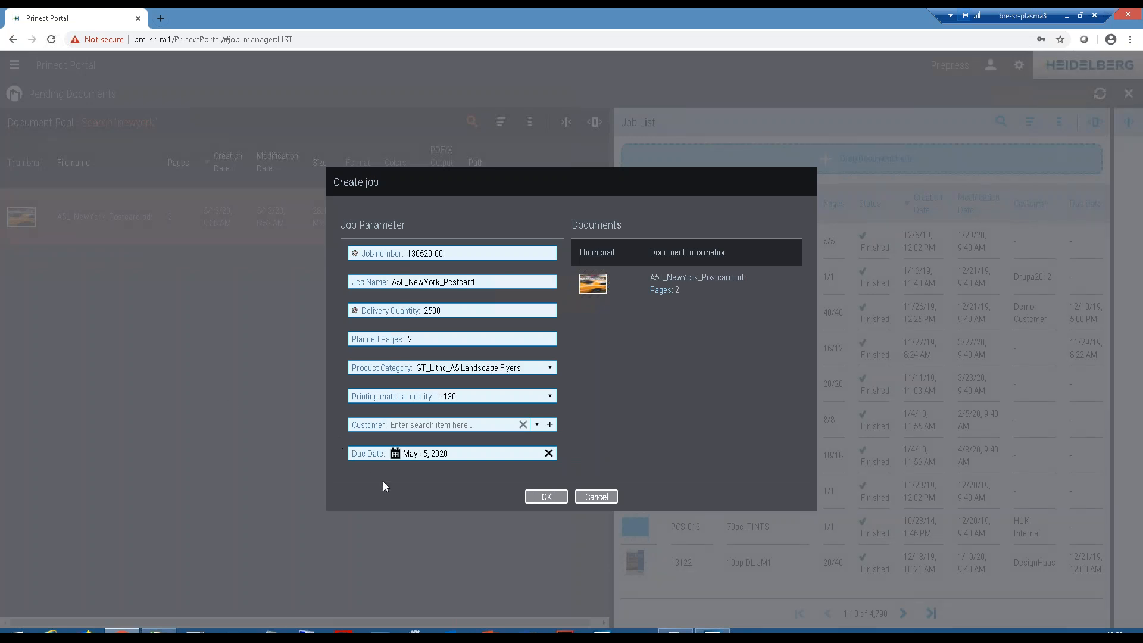
left_click(547, 497)
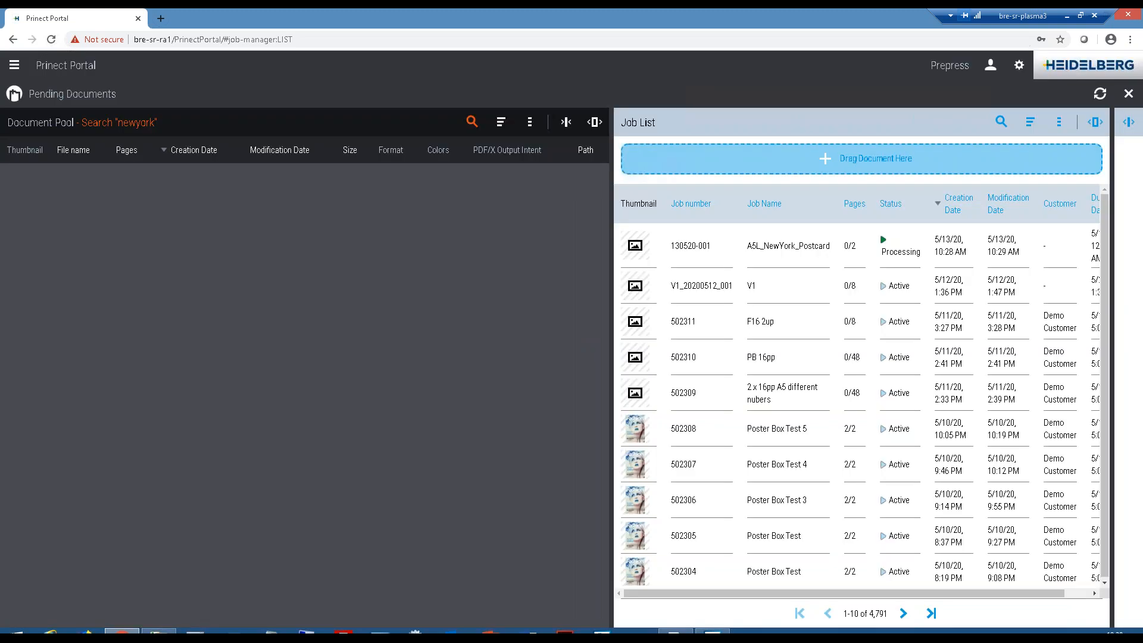
Select the new postcard job in the job list, switch to Prinect Cockpit and open that job across the full workspace.
left_click(805, 255)
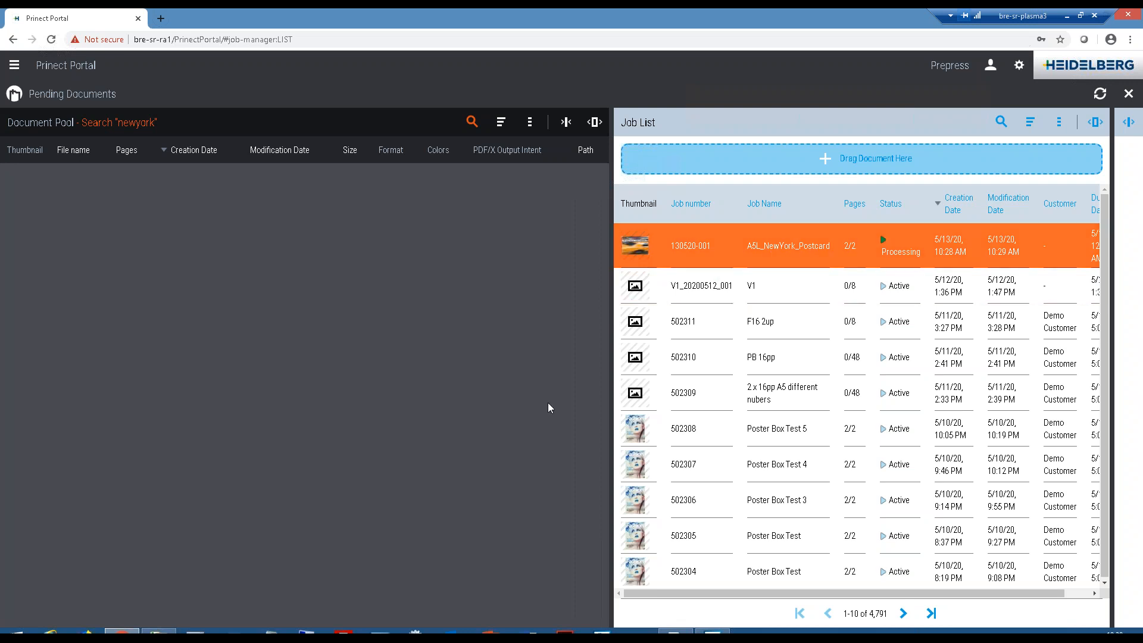
left_click(675, 631)
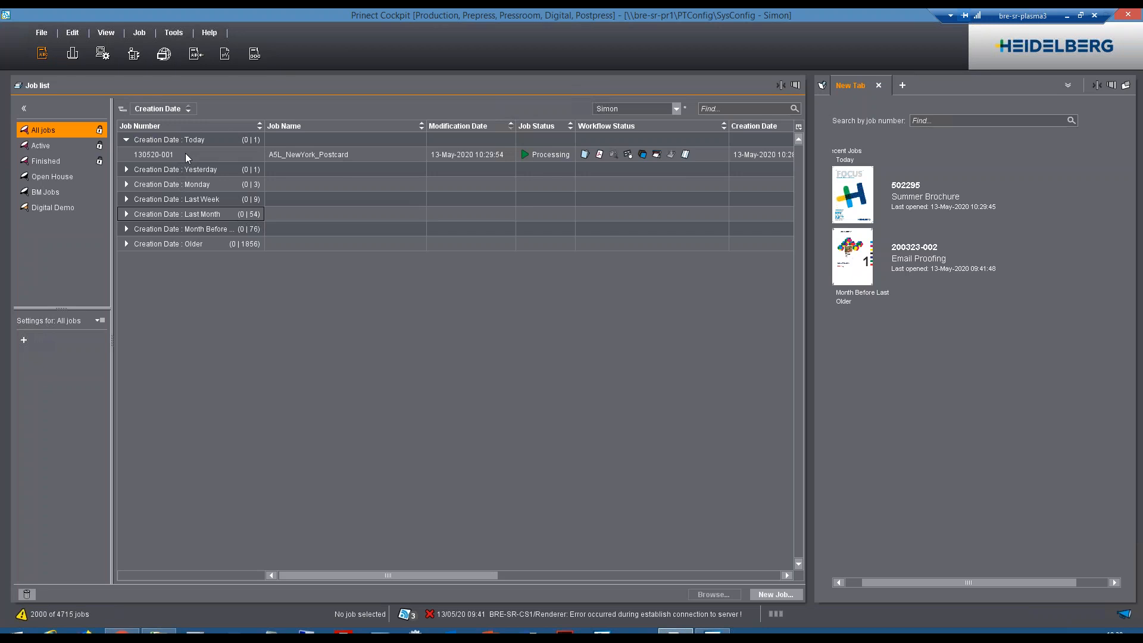
left_click(184, 153)
left_click(1111, 85)
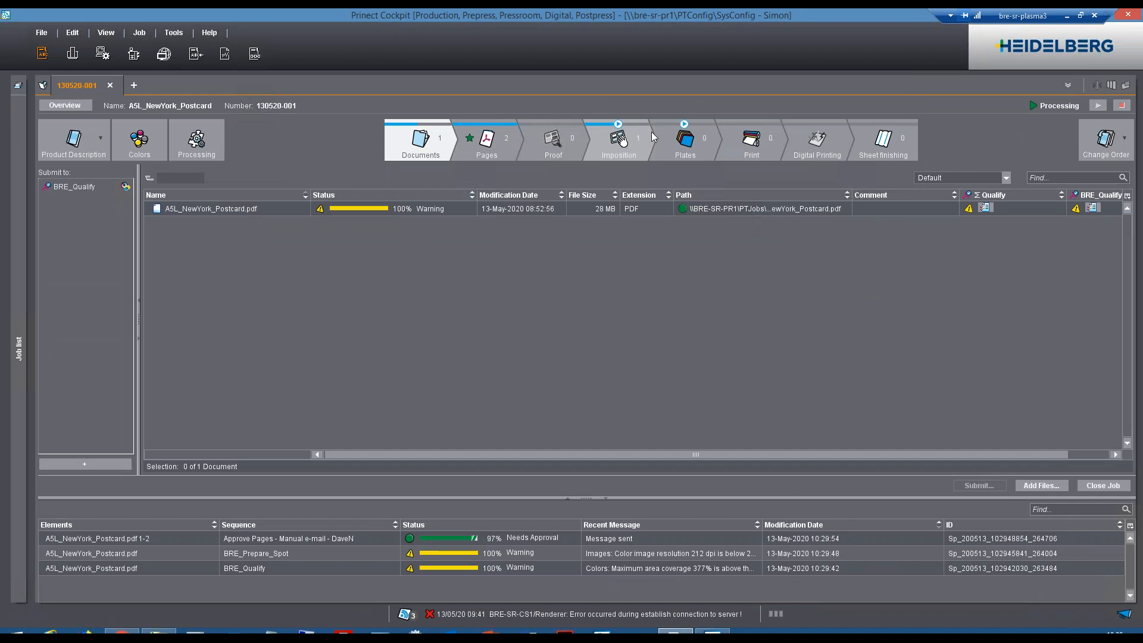
Assign both A5L_NewYork_Postcard.pdf pages to the A5_Landscape_2pp Impo.1 layout, starting at page position 1 of sheet FB 001.
left_click(617, 141)
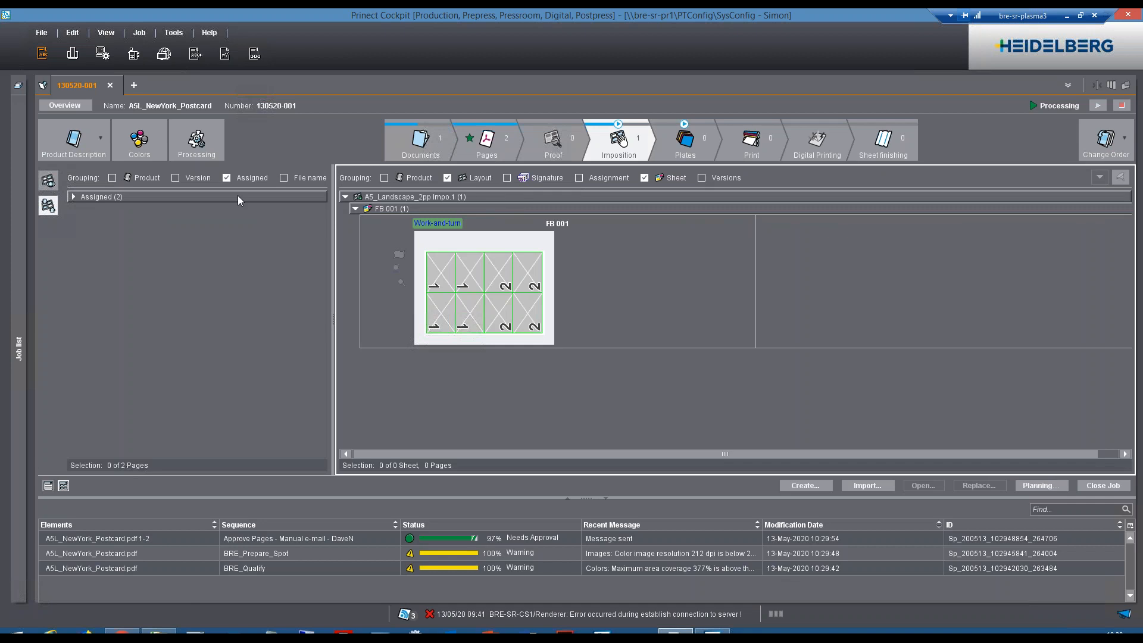
left_click(73, 197)
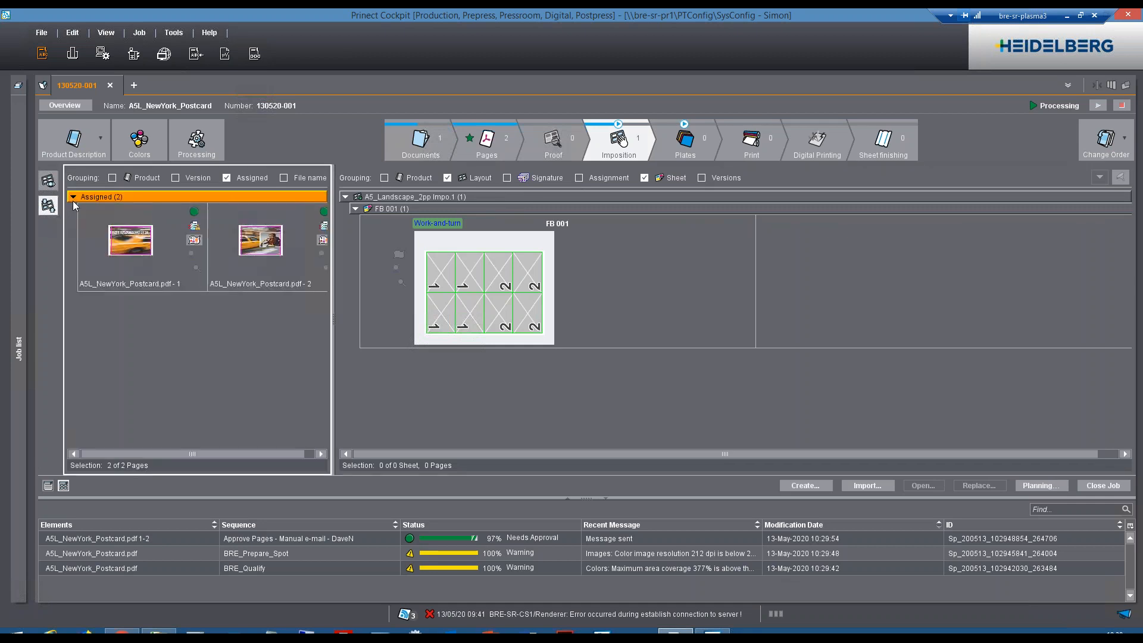
left_click_drag(203, 198, 439, 332)
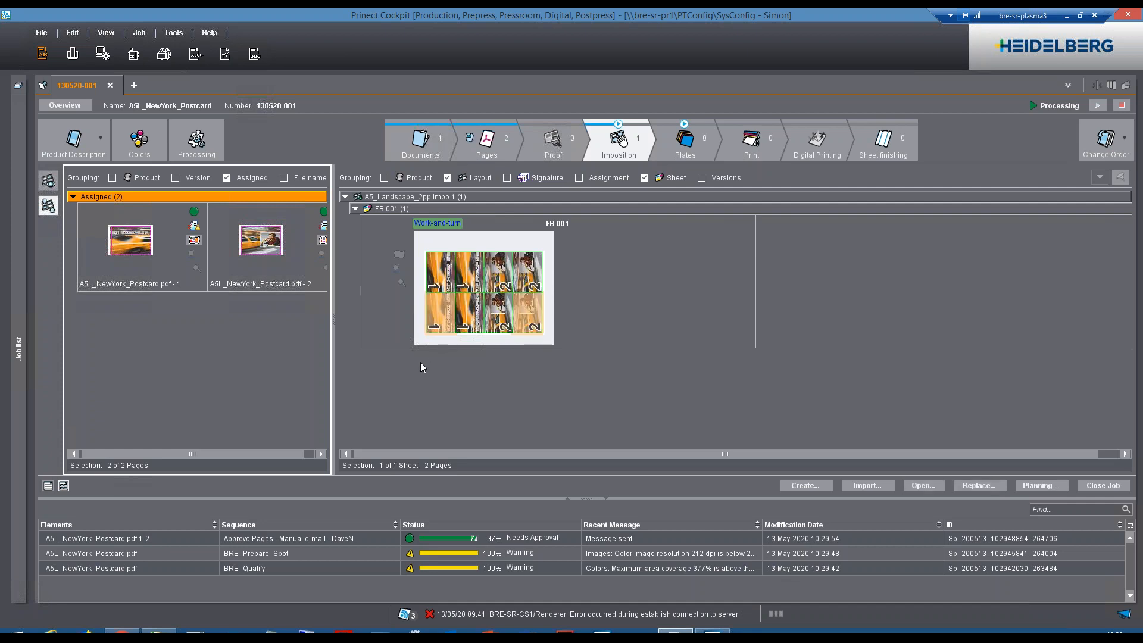
Select the postcard layout's sheet FB 001 and open the job's processing settings.
left_click(640, 264)
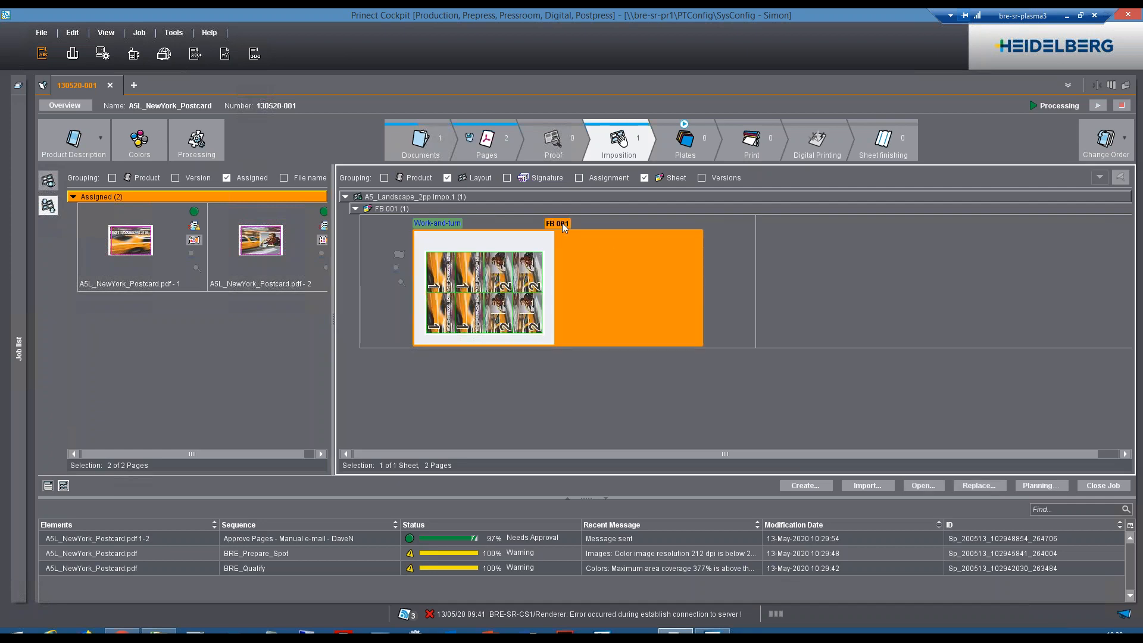
left_click_drag(560, 224, 788, 150)
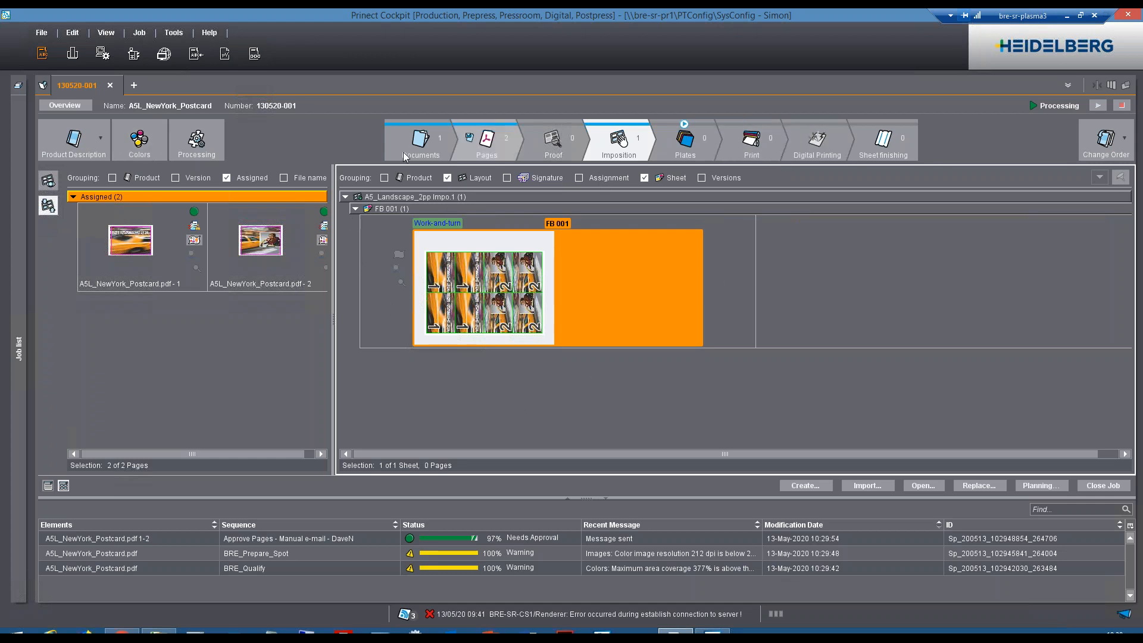
left_click(187, 147)
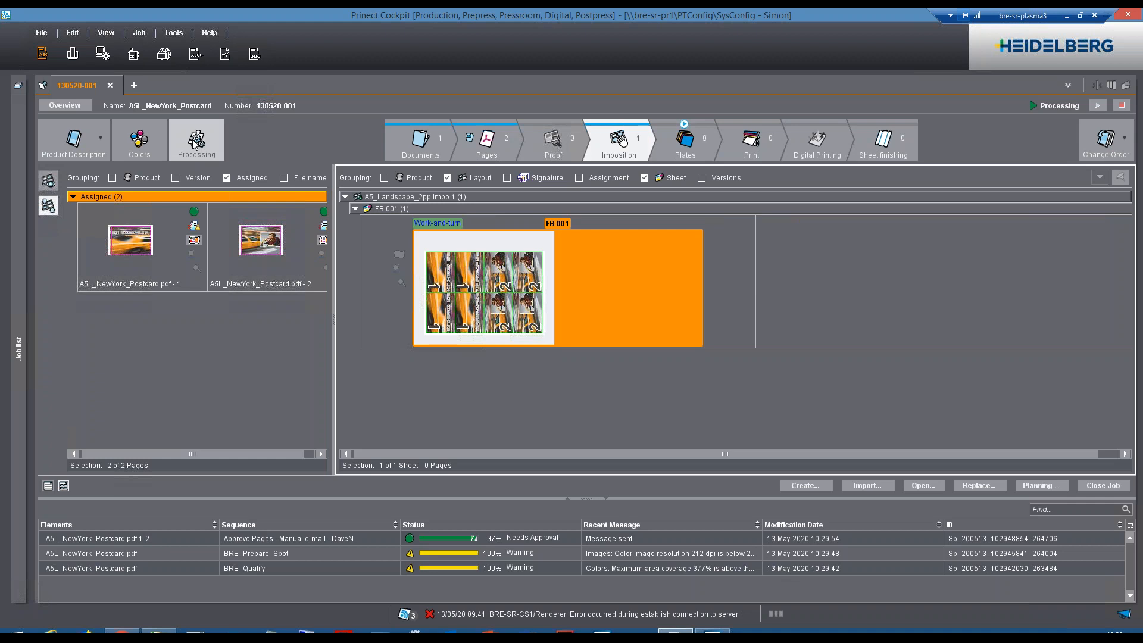